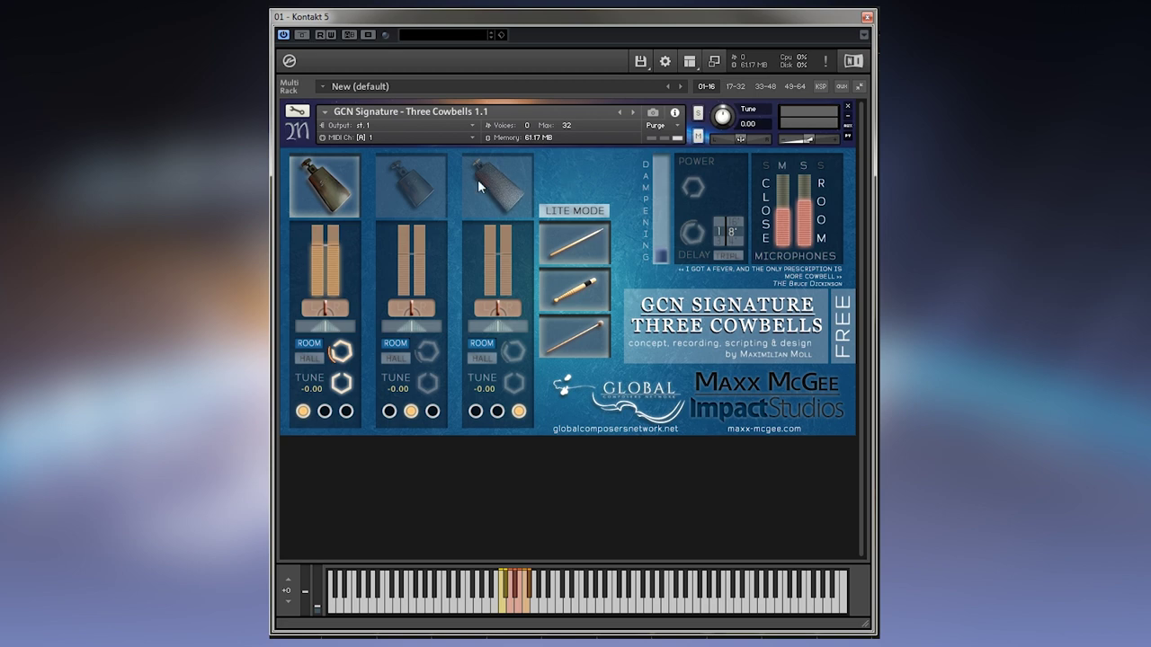
Try cowbells 2 and 3, switch them off again, and nudge the first cowbell's pan
{"action": "left_click", "coordinate": [415, 185]}
{"action": "left_click", "coordinate": [506, 194]}
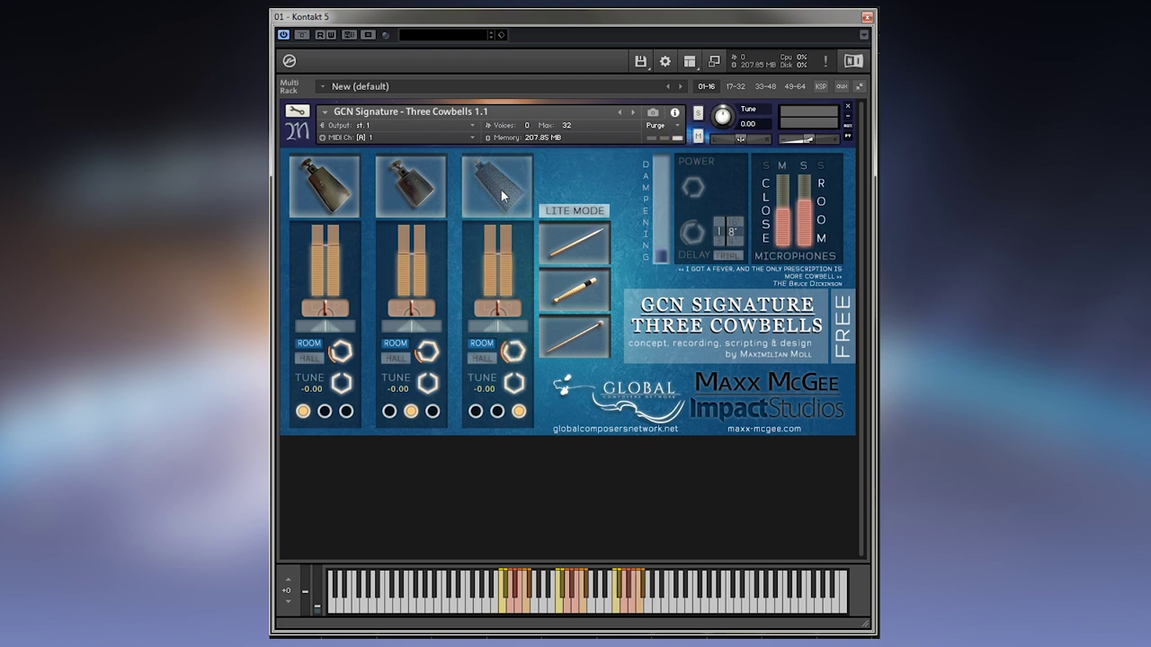
{"action": "left_click", "coordinate": [425, 196]}
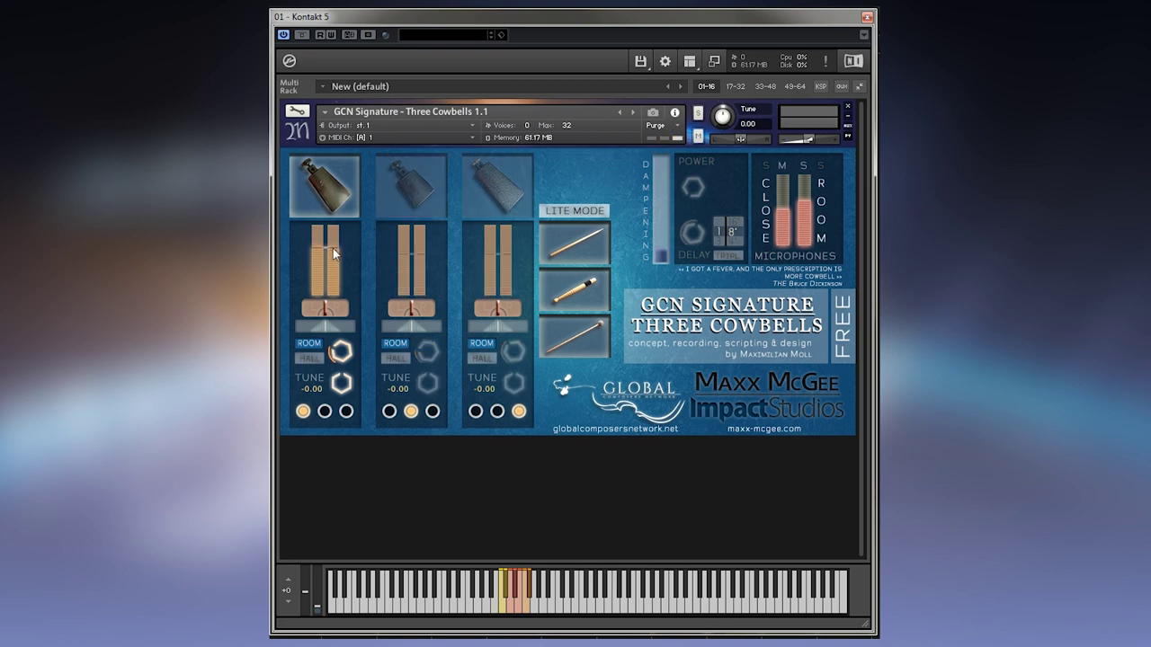
{"action": "left_click_drag", "start_coordinate": [322, 313], "coordinate": [334, 314]}
Pull the Dampening slider down to zero and adjust the Power knob
{"action": "left_click_drag", "start_coordinate": [662, 190], "coordinate": [660, 251]}
{"action": "left_click_drag", "start_coordinate": [697, 166], "coordinate": [738, 205]}
Toggle the Close and Room mic buttons so both microphone signals end up enabled
{"action": "left_click", "coordinate": [764, 217]}
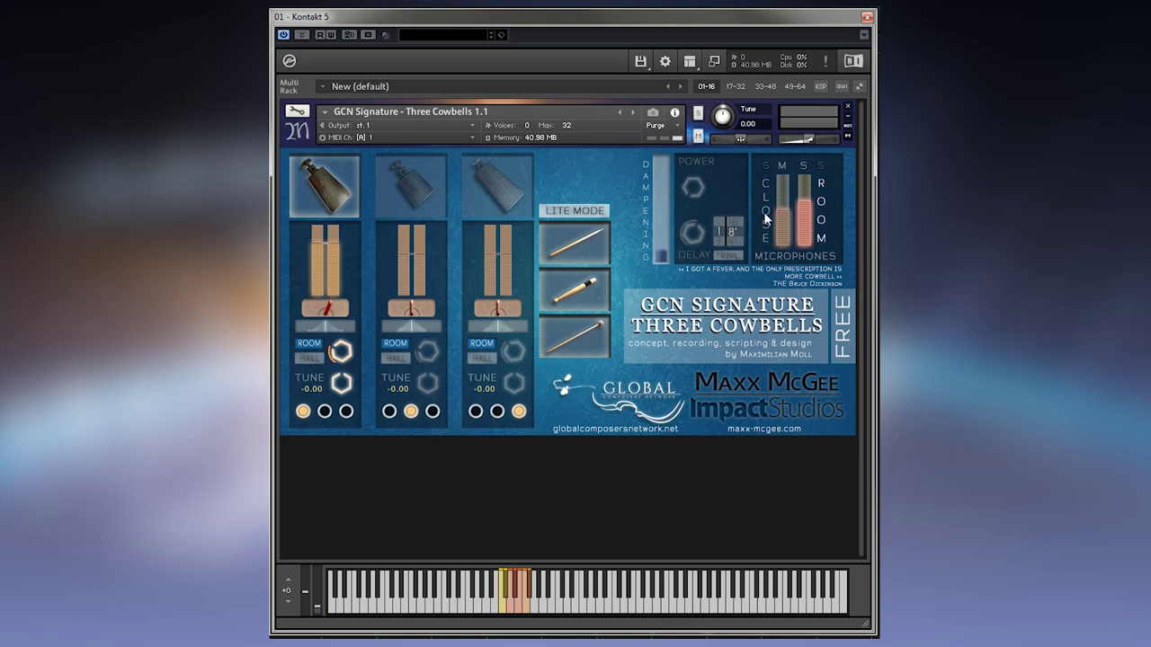
{"action": "left_click", "coordinate": [820, 216]}
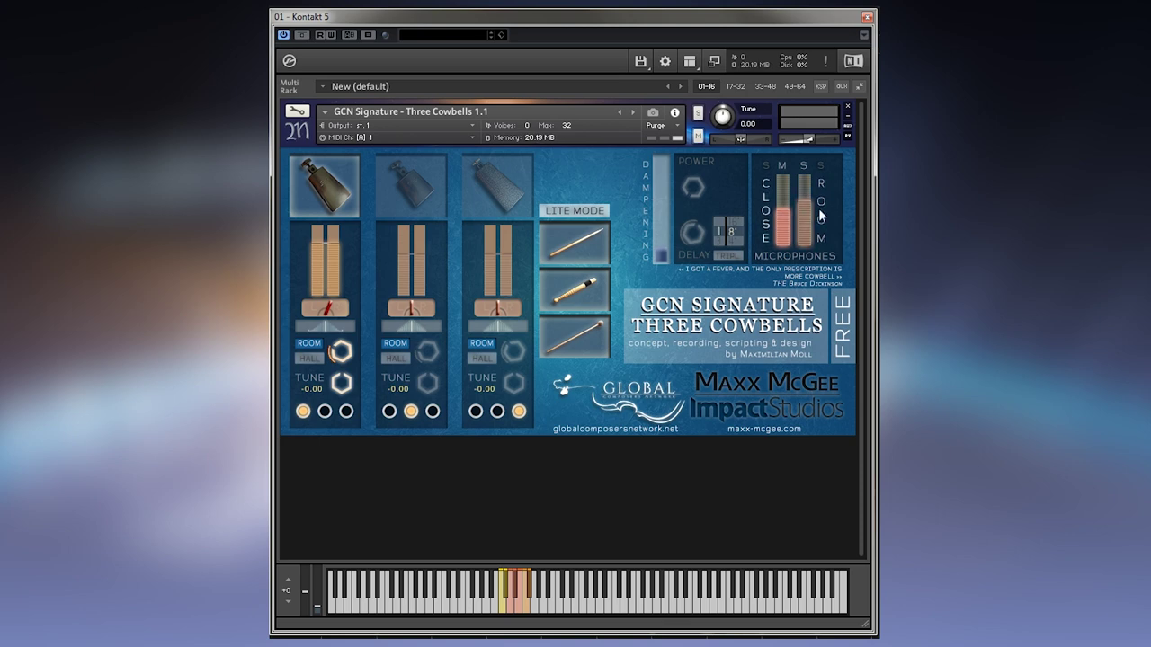
{"action": "left_click", "coordinate": [820, 214]}
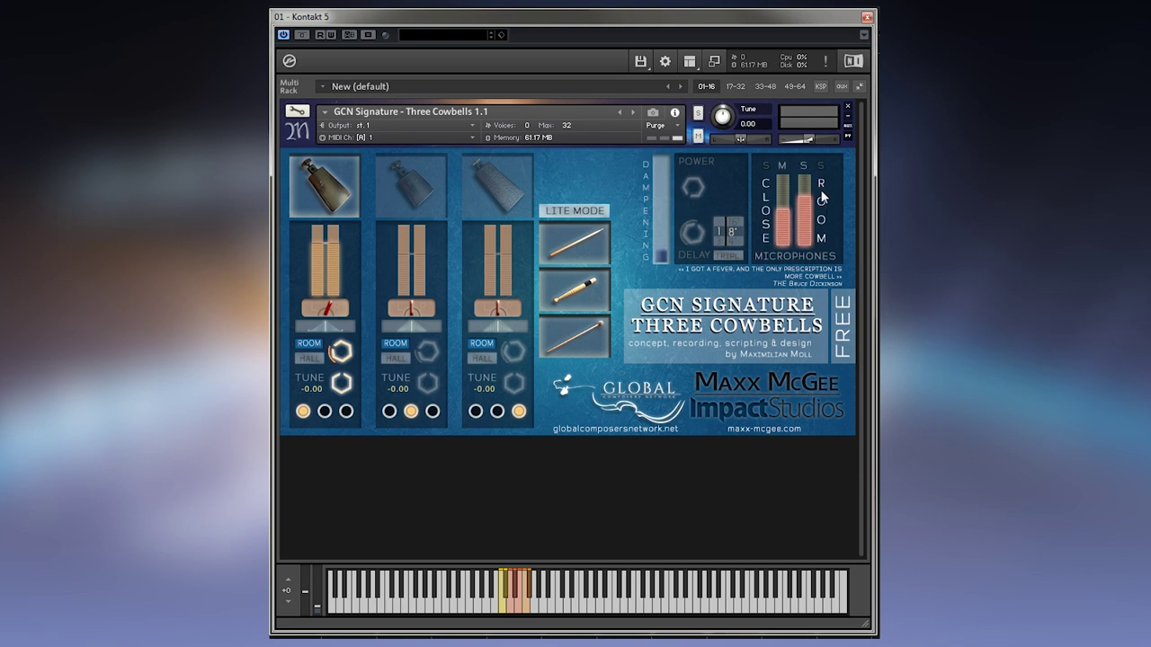
Pick the middle mallet articulation, enable cowbells 2 and 3, and toggle Lite Mode off
{"action": "left_click", "coordinate": [820, 192]}
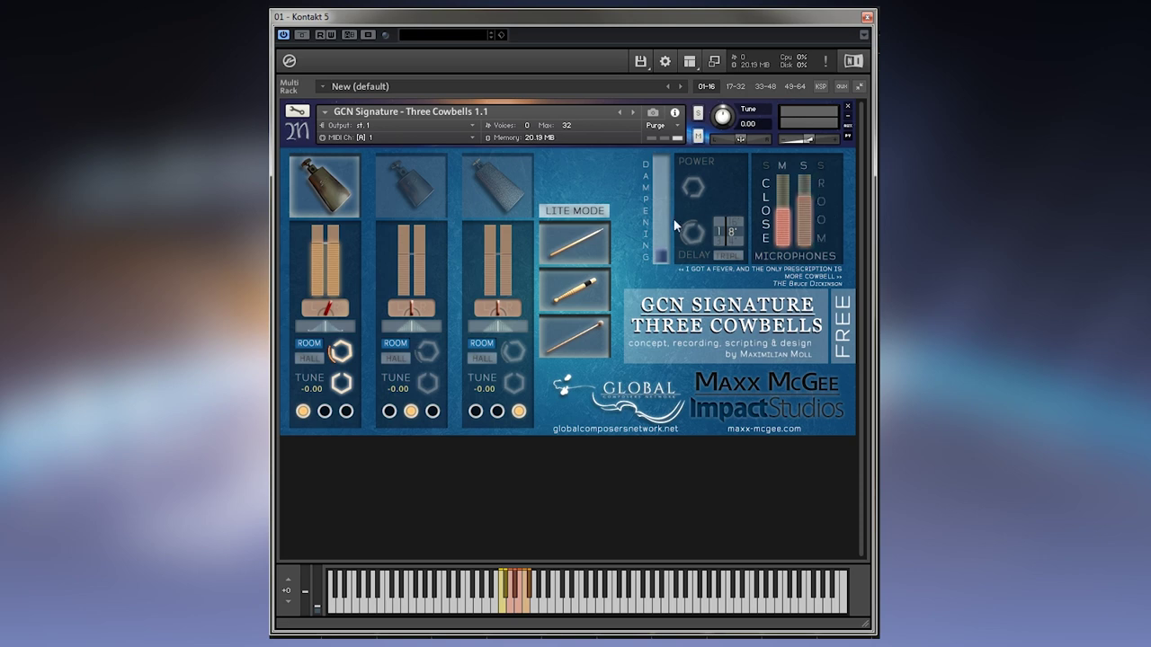
{"action": "left_click", "coordinate": [566, 293]}
{"action": "left_click", "coordinate": [491, 193]}
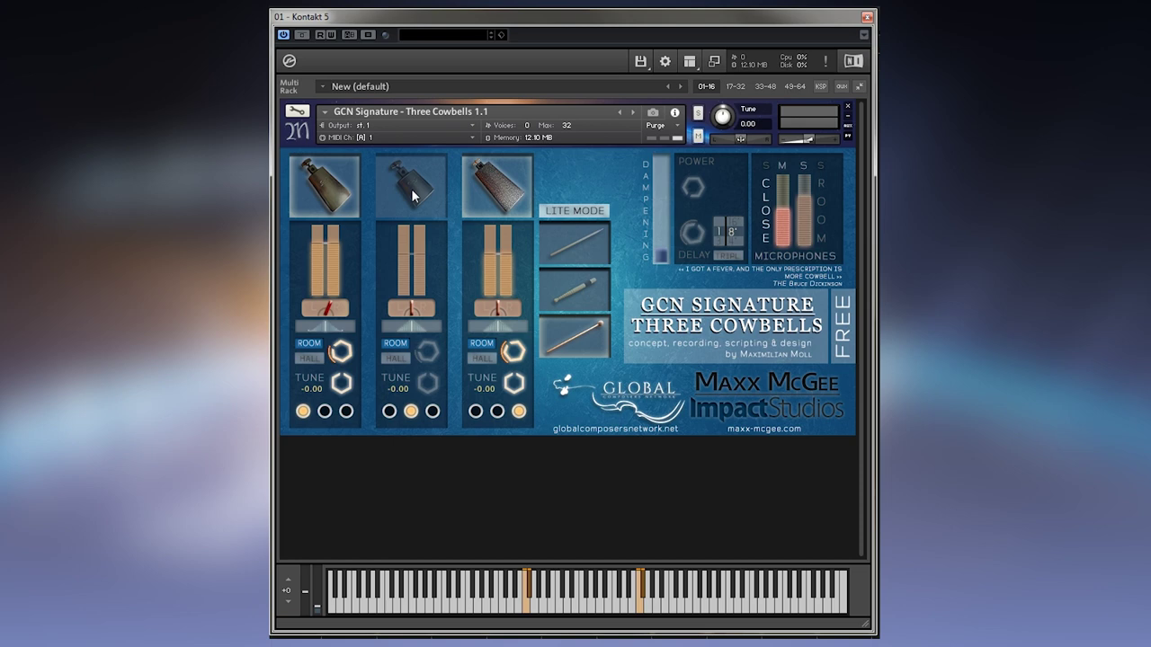
{"action": "left_click", "coordinate": [411, 189]}
{"action": "left_click", "coordinate": [576, 211]}
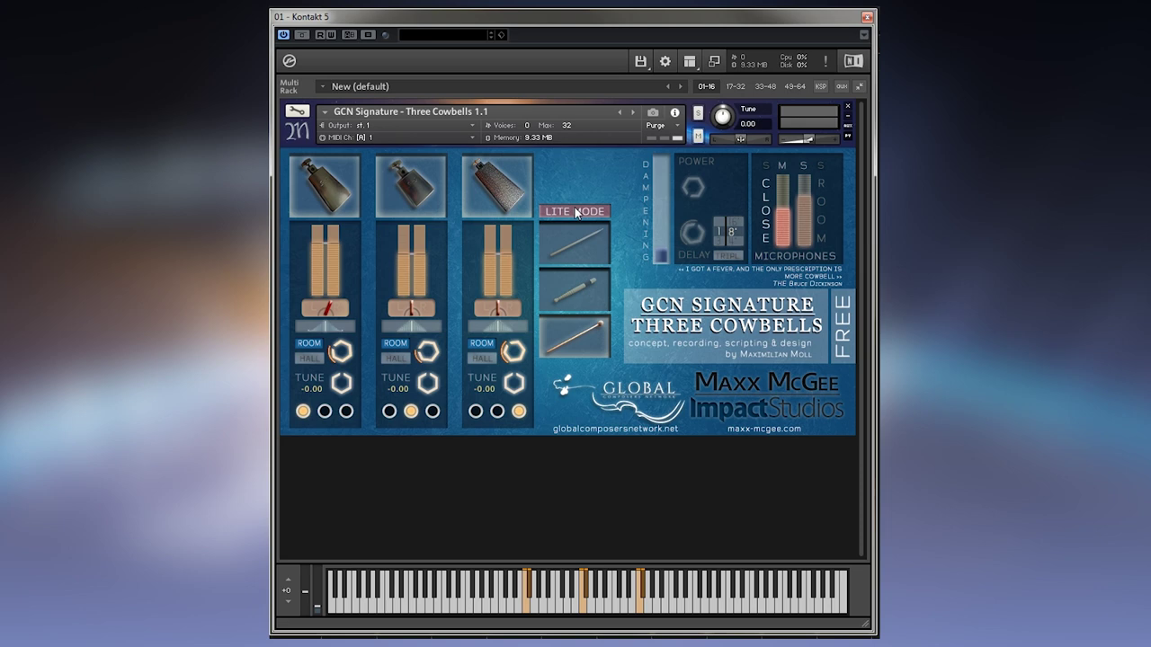
{"action": "left_click", "coordinate": [575, 211]}
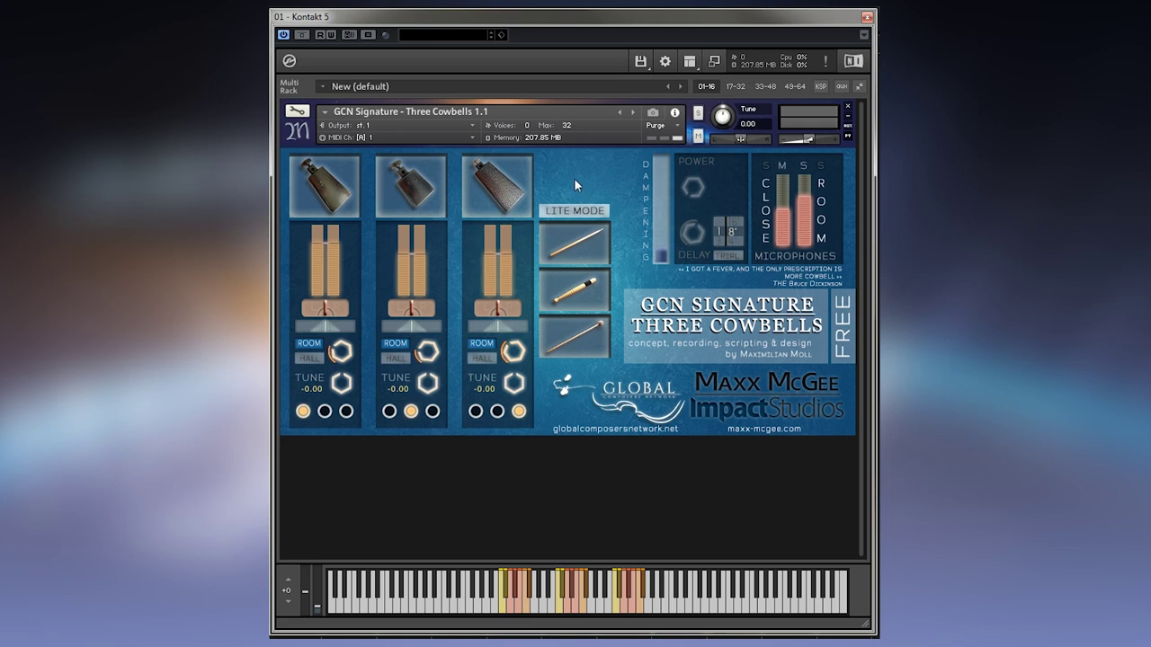
Play the first cowbell repeatedly to audition its sound
{"action": "left_click", "coordinate": [339, 205]}
{"action": "left_click", "coordinate": [323, 183]}
{"action": "left_click", "coordinate": [322, 184]}
{"action": "left_click", "coordinate": [329, 189]}
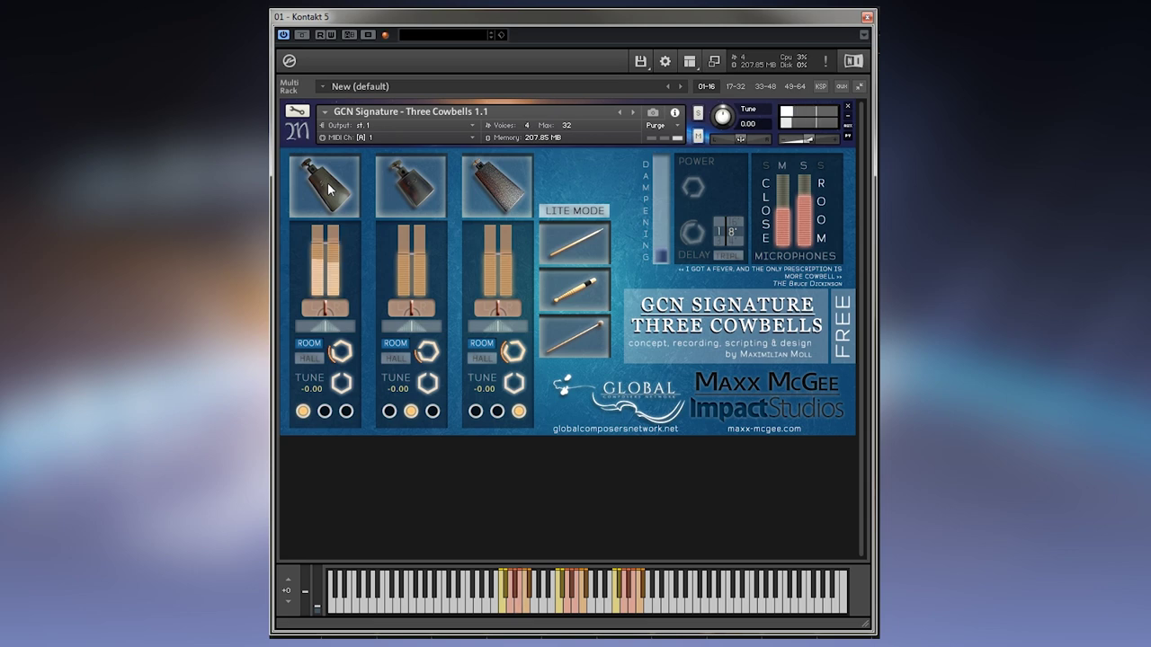
{"action": "left_click", "coordinate": [329, 189]}
{"action": "left_click", "coordinate": [329, 189]}
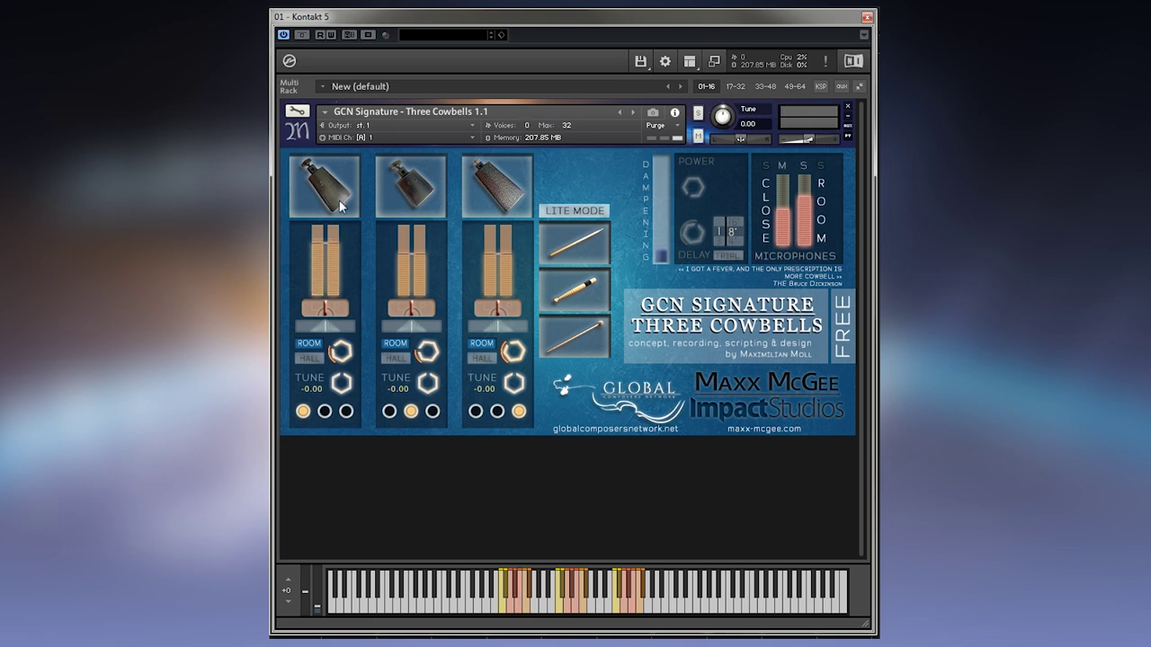
{"action": "left_click", "coordinate": [333, 194]}
{"action": "left_click", "coordinate": [333, 194]}
{"action": "left_click", "coordinate": [332, 192]}
{"action": "left_click", "coordinate": [332, 192]}
{"action": "left_click", "coordinate": [319, 180]}
{"action": "left_click", "coordinate": [319, 180]}
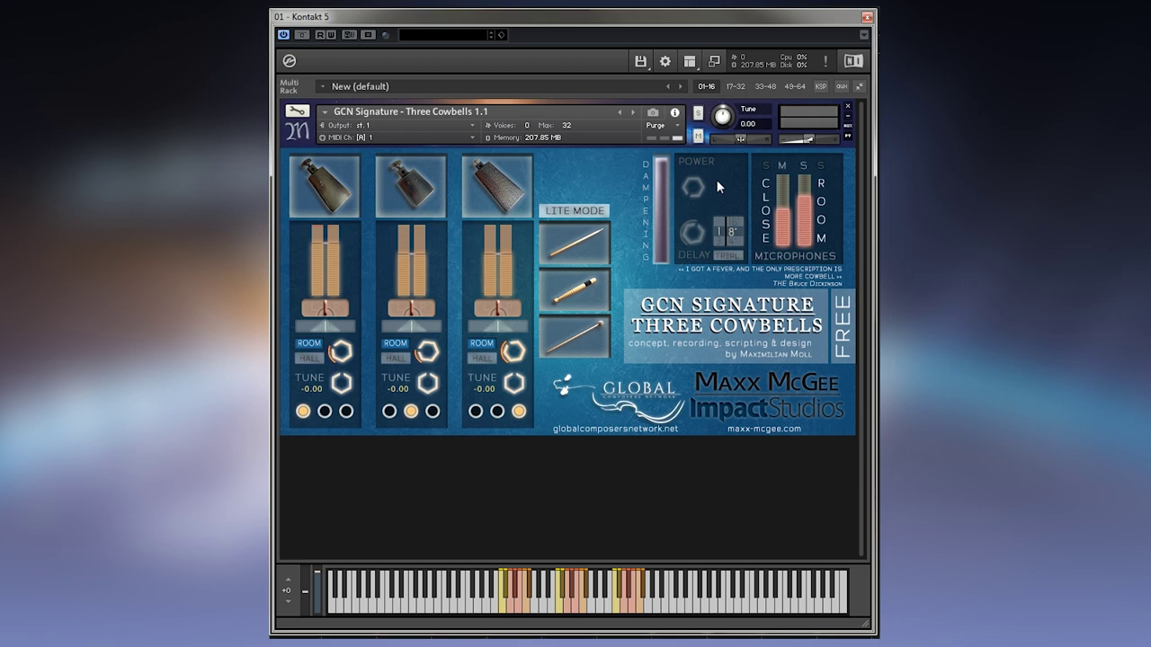
Try the Power effect at full amount, then switch it back off
{"action": "left_click", "coordinate": [699, 163]}
{"action": "mouse_move", "coordinate": [694, 195]}
{"action": "left_mouse_down"}
{"action": "mouse_move", "coordinate": [688, 129]}
{"action": "mouse_move", "coordinate": [694, 192]}
{"action": "left_mouse_up"}
{"action": "left_click", "coordinate": [699, 167]}
Enable Delay at 1/16 triplet timing and adjust its delay knobs
{"action": "left_click", "coordinate": [693, 259]}
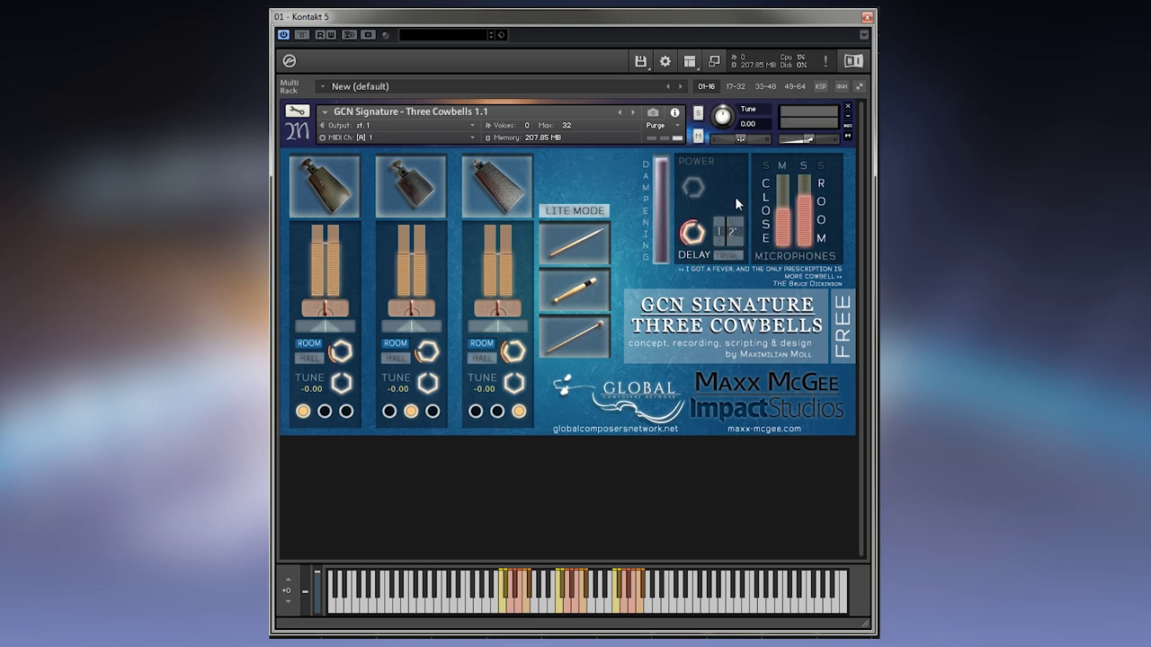
{"action": "left_click_drag", "start_coordinate": [735, 234], "coordinate": [720, 184]}
{"action": "left_click", "coordinate": [736, 259]}
{"action": "left_click_drag", "start_coordinate": [729, 239], "coordinate": [721, 270]}
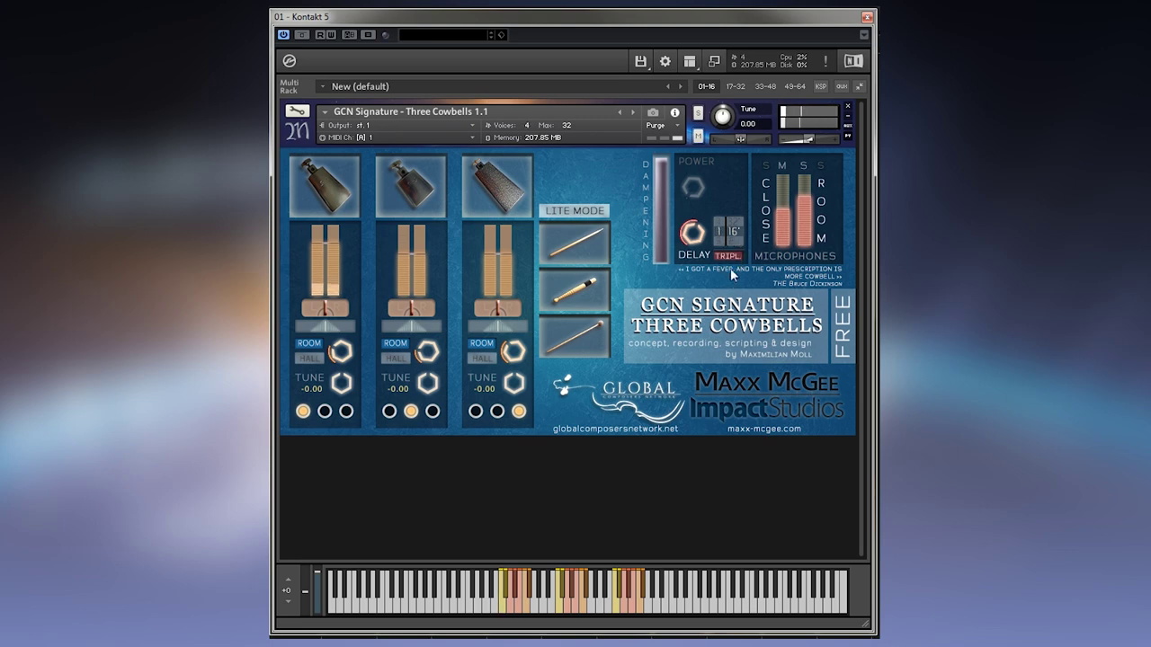
{"action": "left_click_drag", "start_coordinate": [689, 238], "coordinate": [694, 261]}
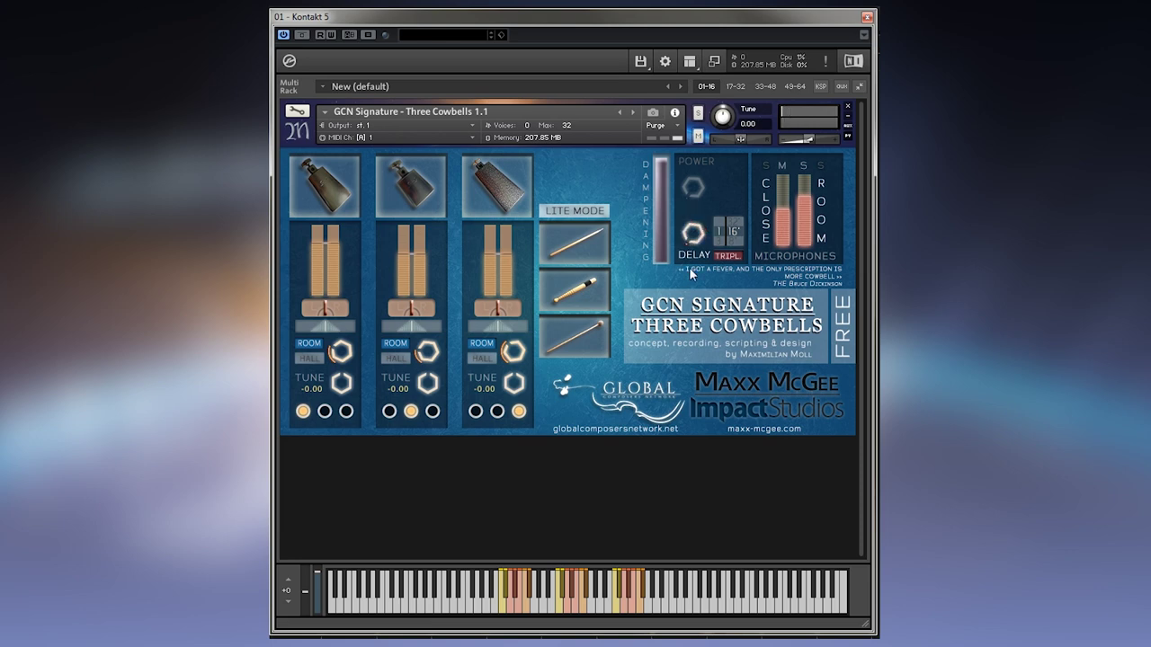
Toggle the first cowbell's Room reverb off and on, then raise its reverb amount
{"action": "left_click", "coordinate": [312, 347]}
{"action": "left_click", "coordinate": [311, 344]}
{"action": "left_click_drag", "start_coordinate": [342, 358], "coordinate": [343, 350]}
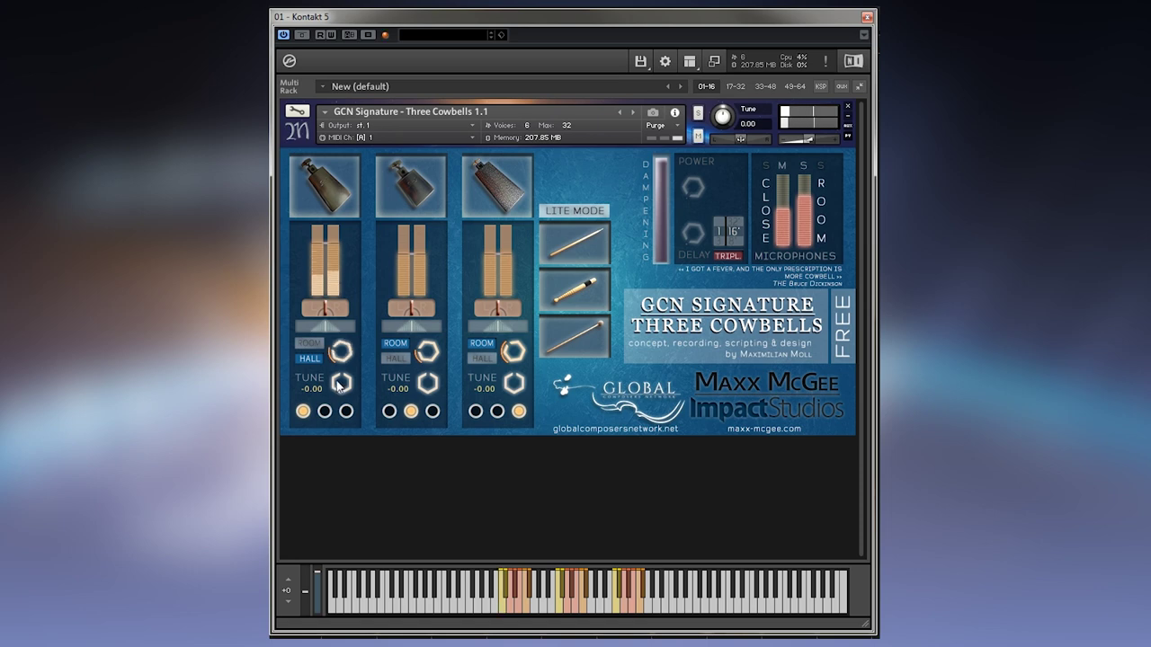
Put the first cowbell back on Room and try lower Tune values, ending at -0.00
{"action": "left_click", "coordinate": [309, 343]}
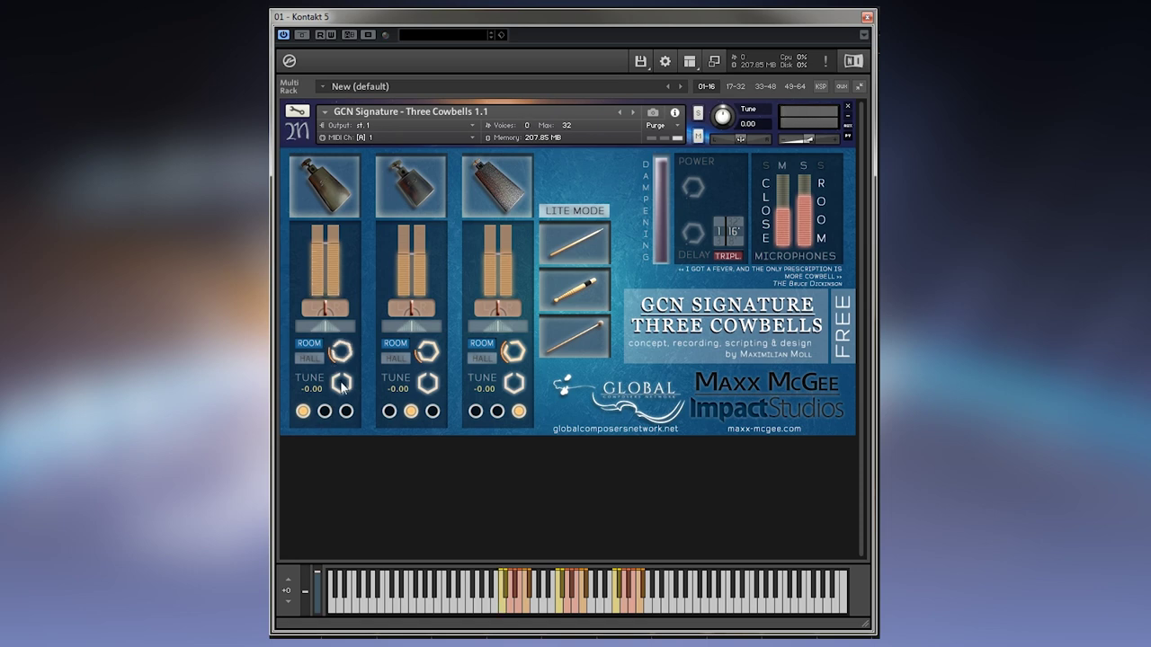
{"action": "left_click_drag", "start_coordinate": [340, 386], "coordinate": [368, 386]}
{"action": "mouse_move", "coordinate": [335, 389]}
{"action": "left_mouse_down"}
{"action": "mouse_move", "coordinate": [318, 393]}
{"action": "mouse_move", "coordinate": [342, 390]}
{"action": "left_mouse_up"}
Disable cowbells 2 and 3, set cowbell 1 to the middle octave, then re-enable cowbell 2
{"action": "left_click", "coordinate": [428, 178]}
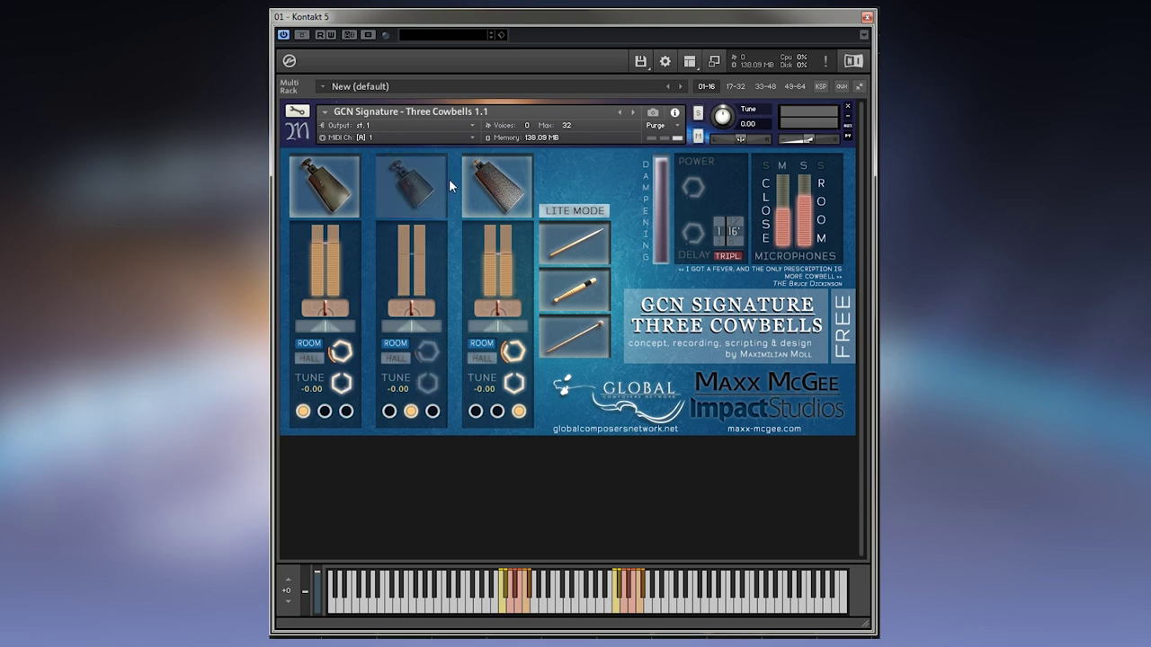
{"action": "left_click", "coordinate": [500, 184]}
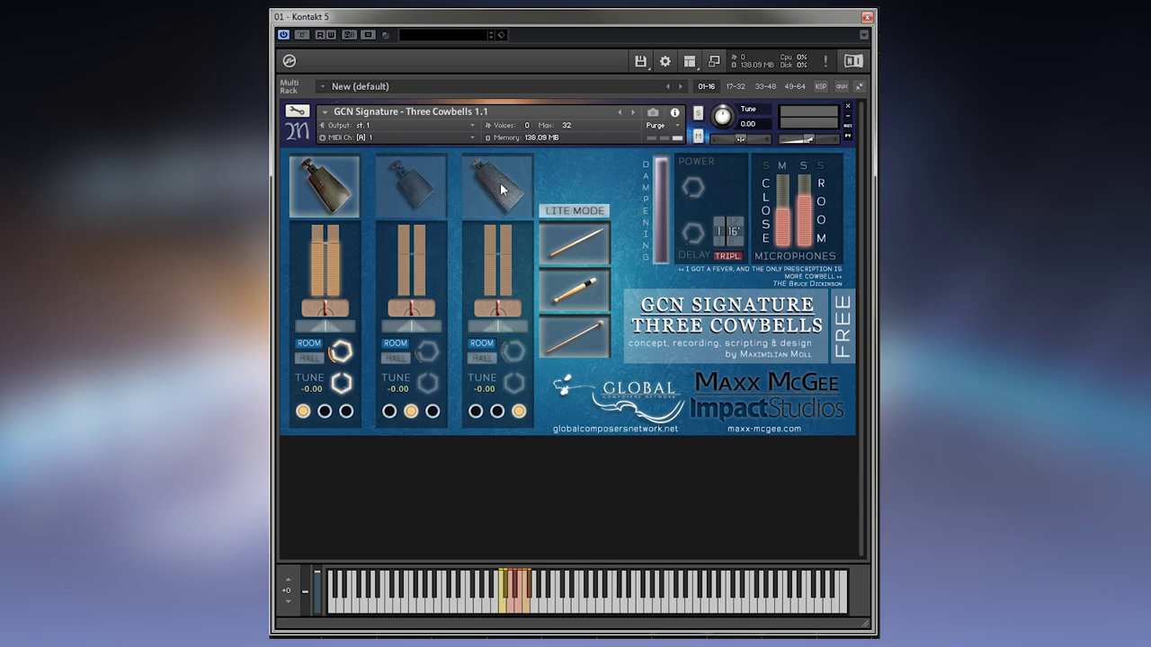
{"action": "left_click", "coordinate": [346, 411]}
{"action": "left_click", "coordinate": [324, 411]}
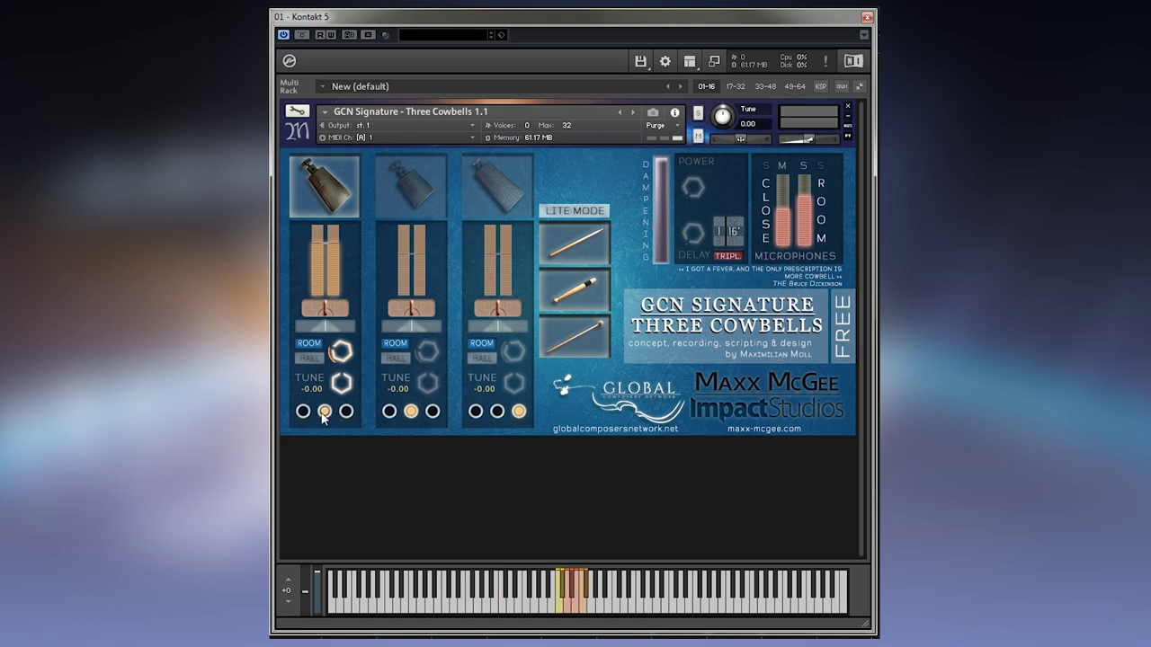
{"action": "left_click", "coordinate": [303, 411]}
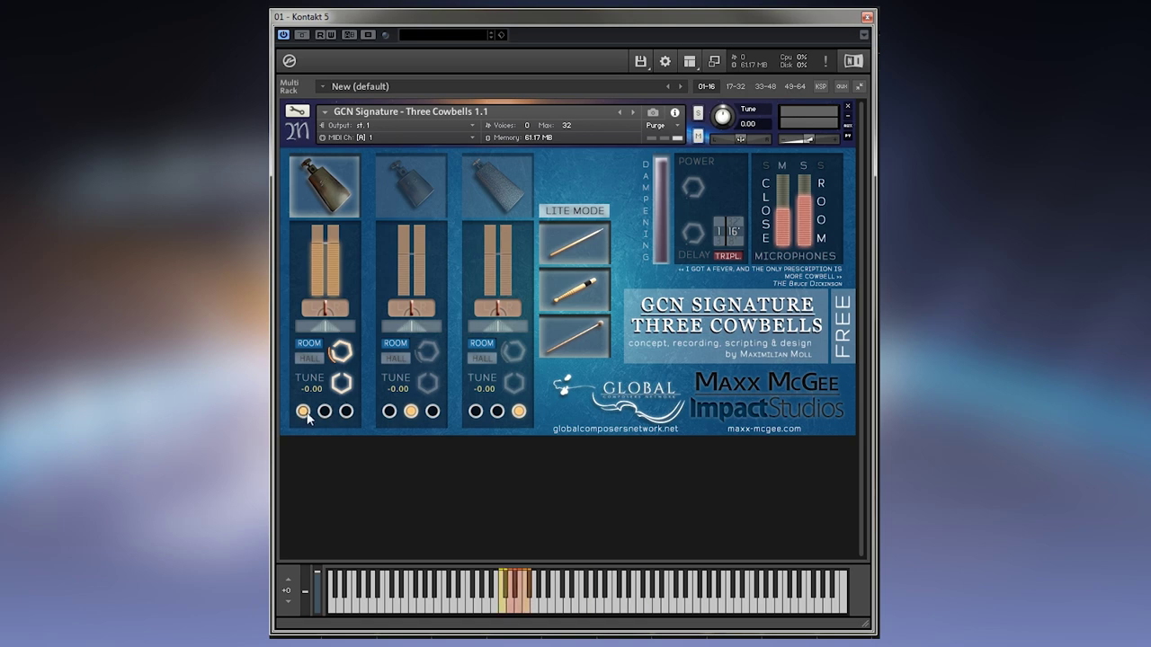
{"action": "left_click", "coordinate": [325, 411]}
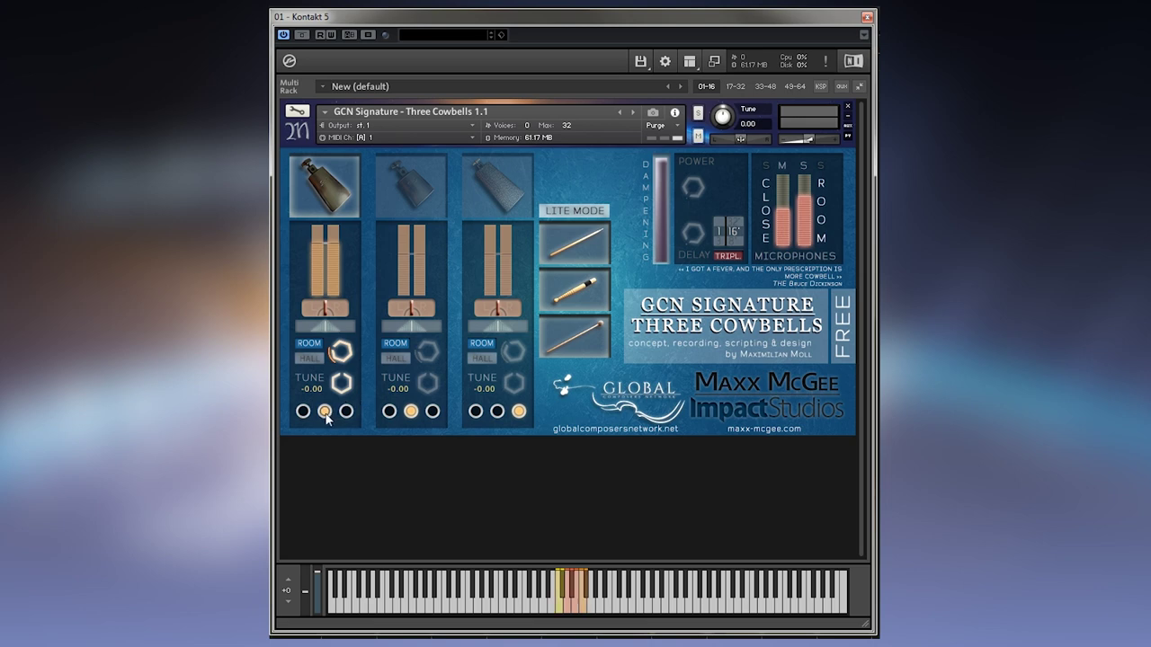
{"action": "left_click", "coordinate": [421, 191]}
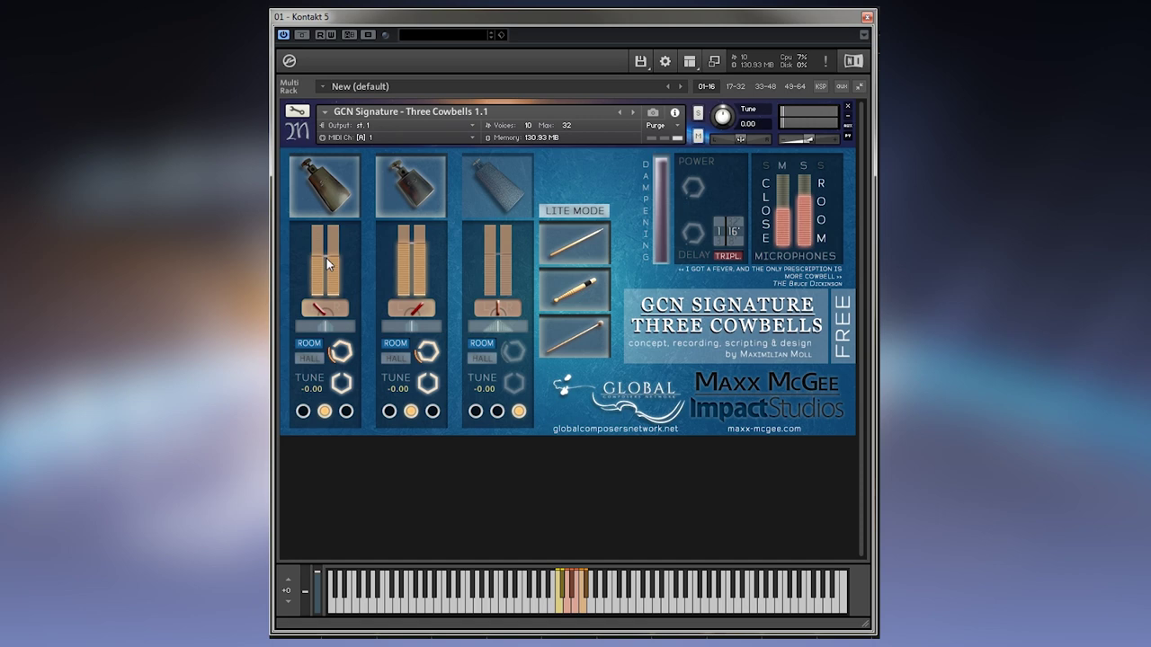
Enable the third cowbell and set it to the middle octave with the others
{"action": "left_click", "coordinate": [493, 194]}
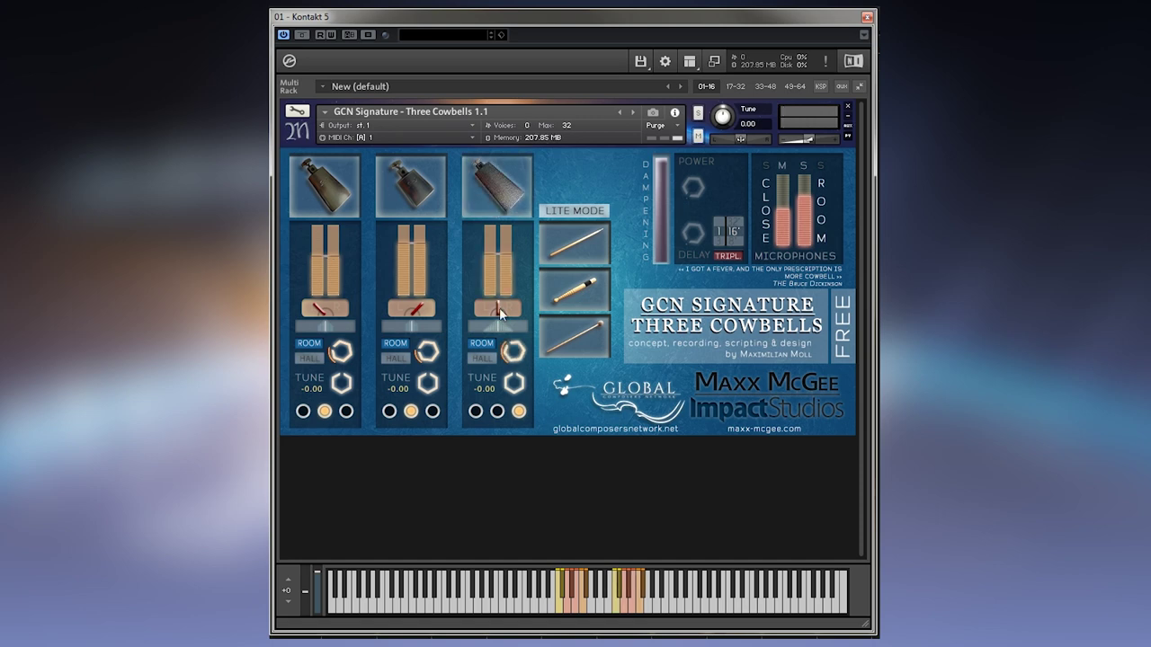
{"action": "left_click", "coordinate": [496, 412]}
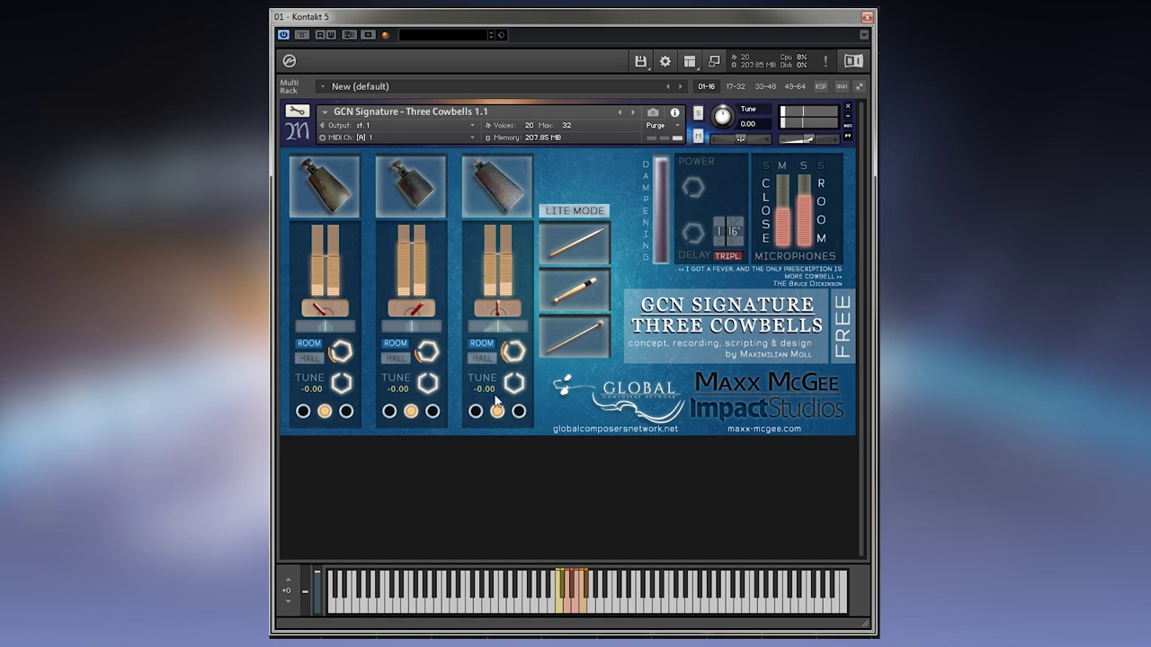